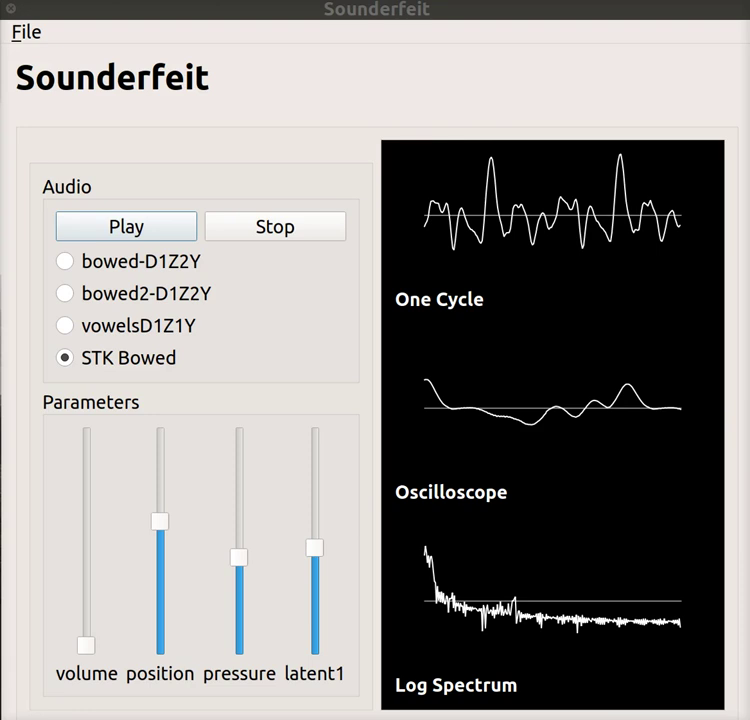
- Raise the STK Bowed volume slightly and sweep the bow position down near the bottom of its range
left_click(347, 78)
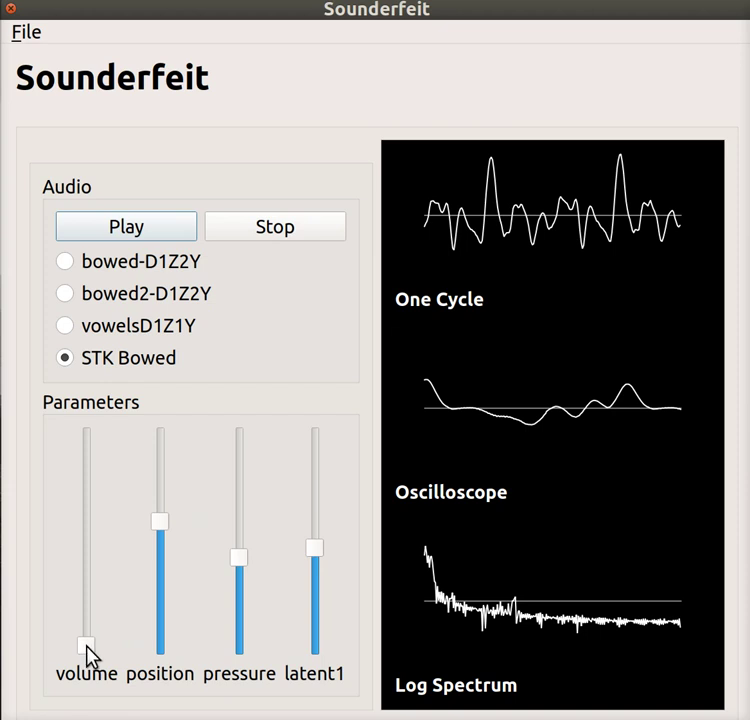
left_click_drag(90, 645, 92, 636)
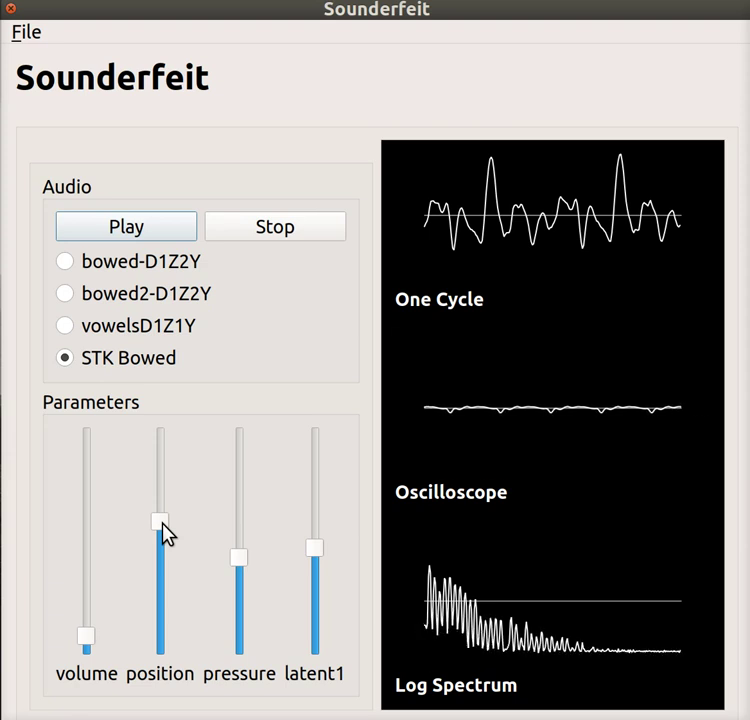
mouse_move(162, 526)
left_mouse_down()
mouse_move(158, 592)
mouse_move(157, 541)
left_mouse_up()
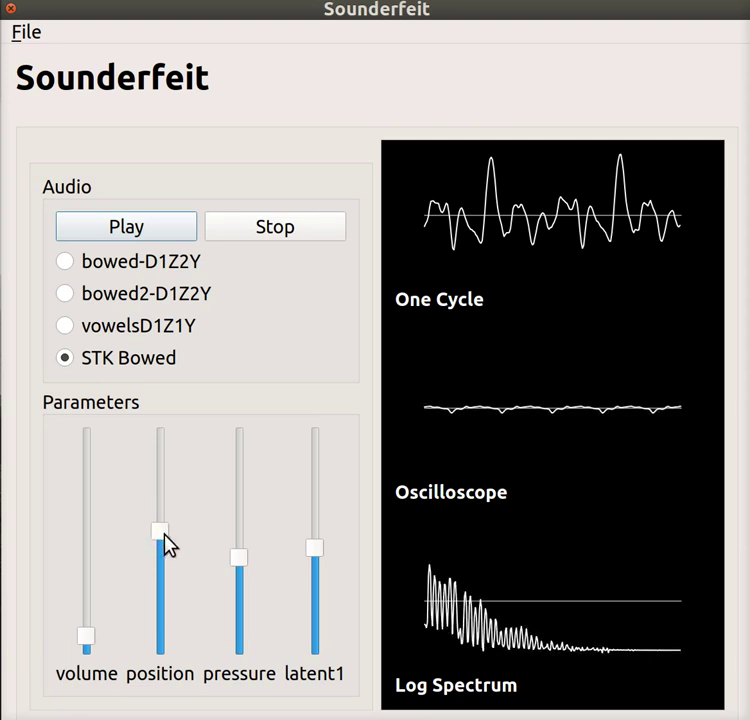
left_click_drag(165, 535, 181, 619)
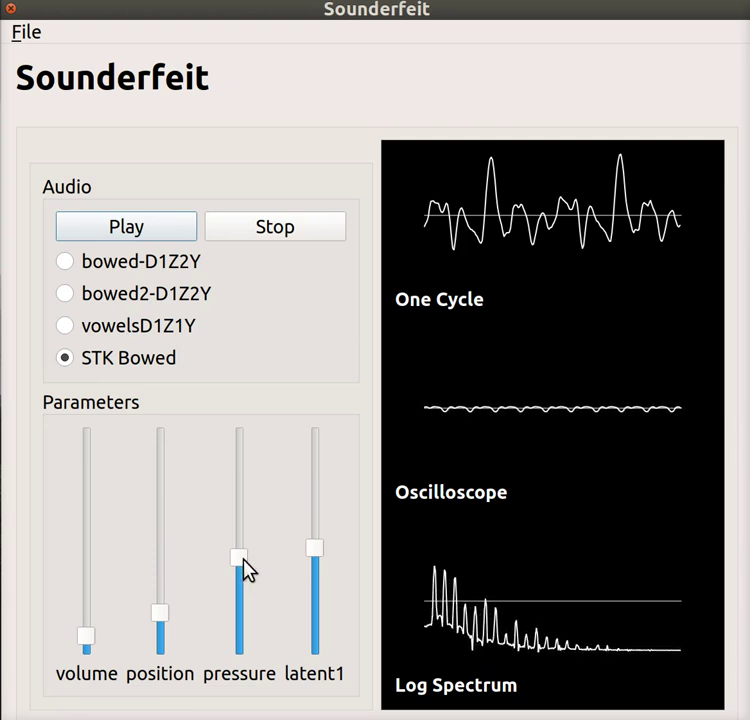
- Sweep the STK Bowed pressure and position sliders, leaving position slightly higher and pressure slightly lower
left_click_drag(247, 568, 268, 583)
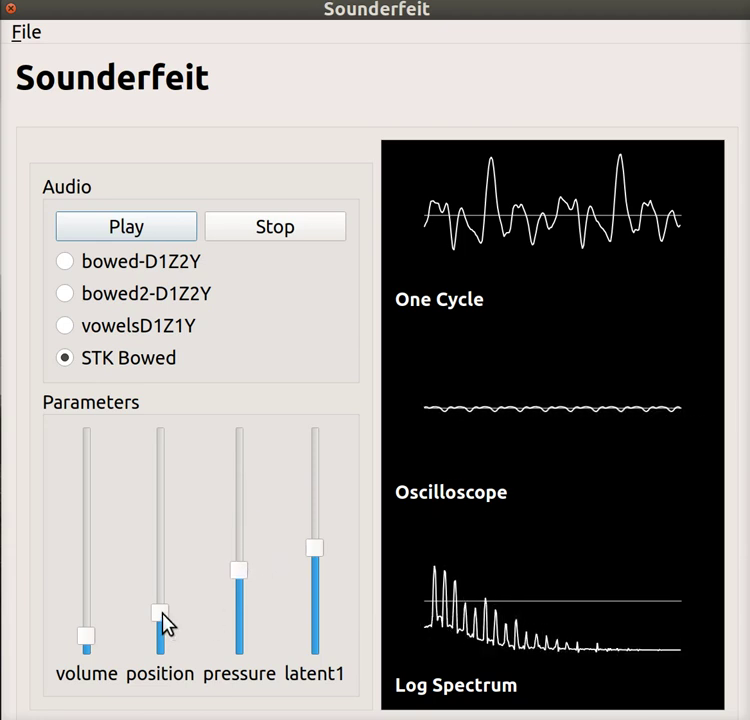
left_click_drag(162, 614, 178, 535)
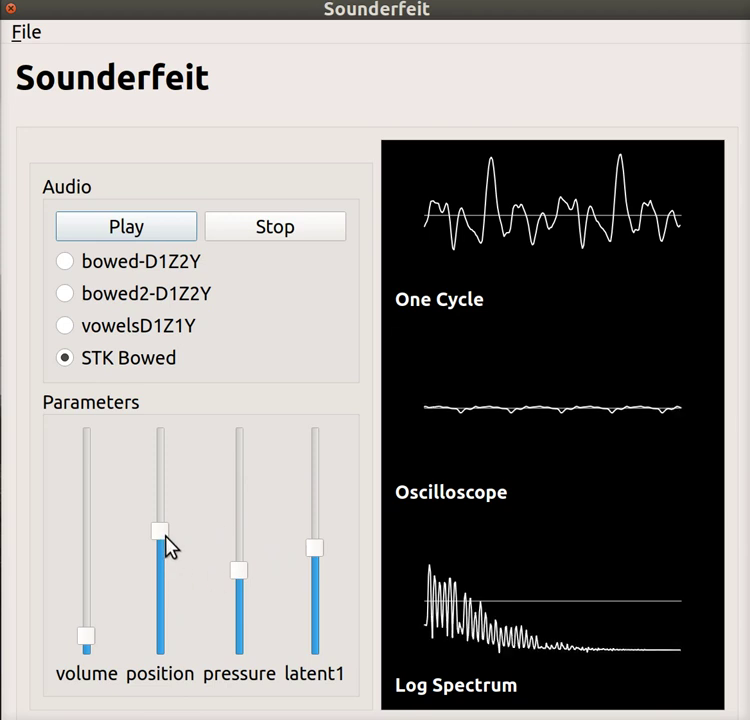
left_click_drag(166, 538, 175, 610)
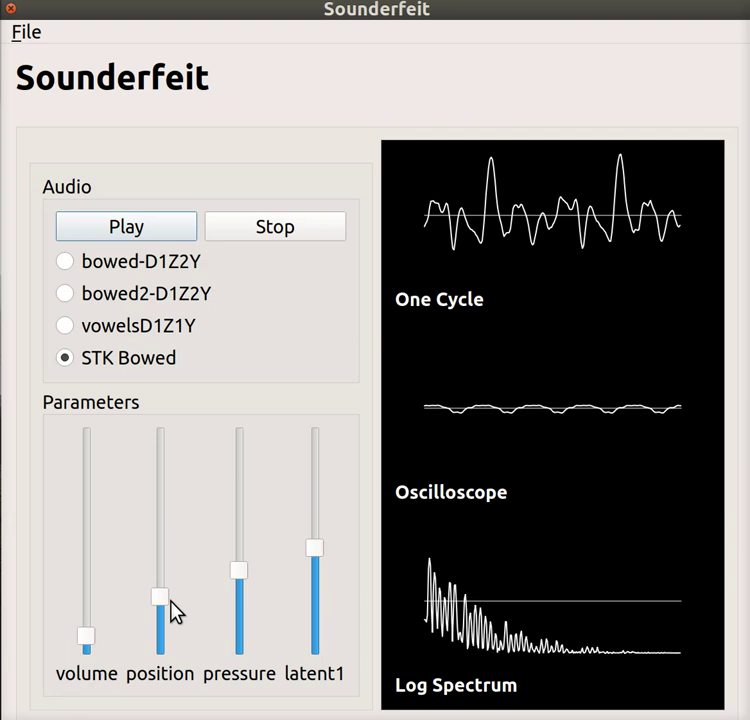
mouse_move(175, 610)
left_mouse_down()
mouse_move(162, 606)
mouse_move(164, 631)
mouse_move(169, 539)
mouse_move(174, 586)
left_mouse_up()
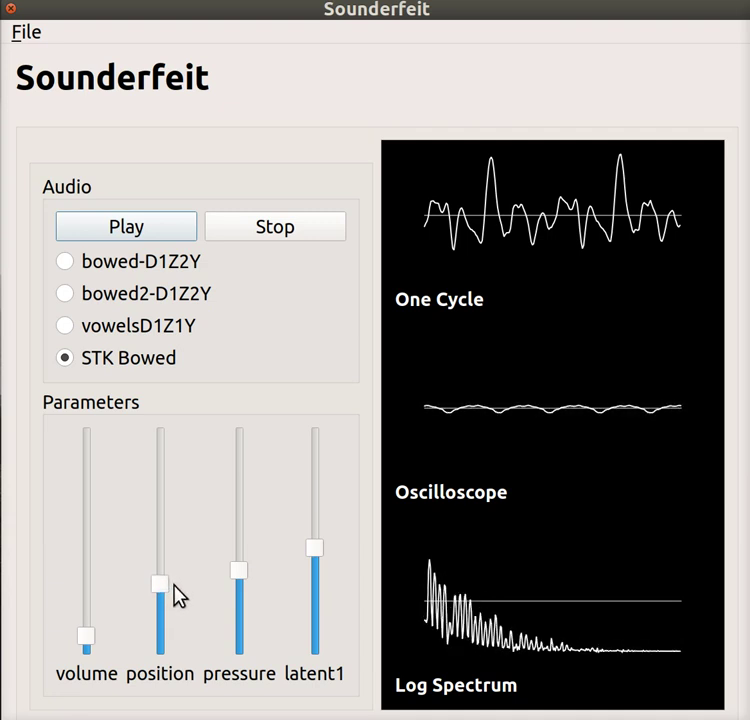
left_click_drag(235, 570, 240, 603)
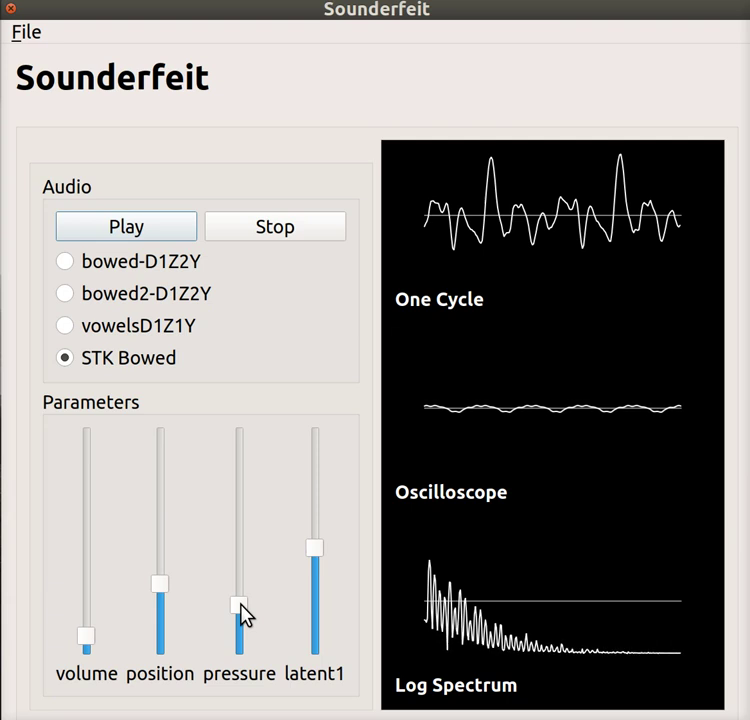
left_click_drag(241, 603, 245, 566)
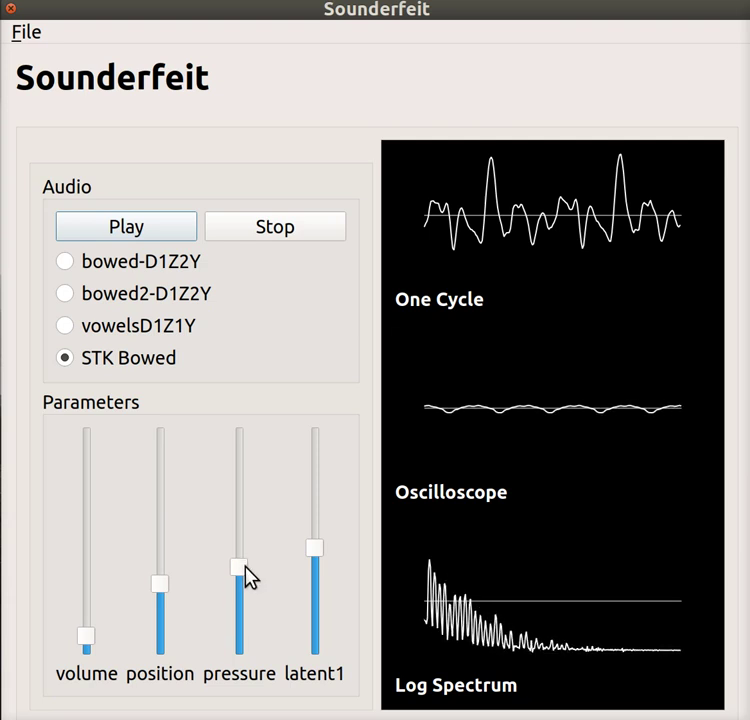
- Select the bowed-D1Z2Y model, then drag its position and pressure sliders lower
left_click(146, 268)
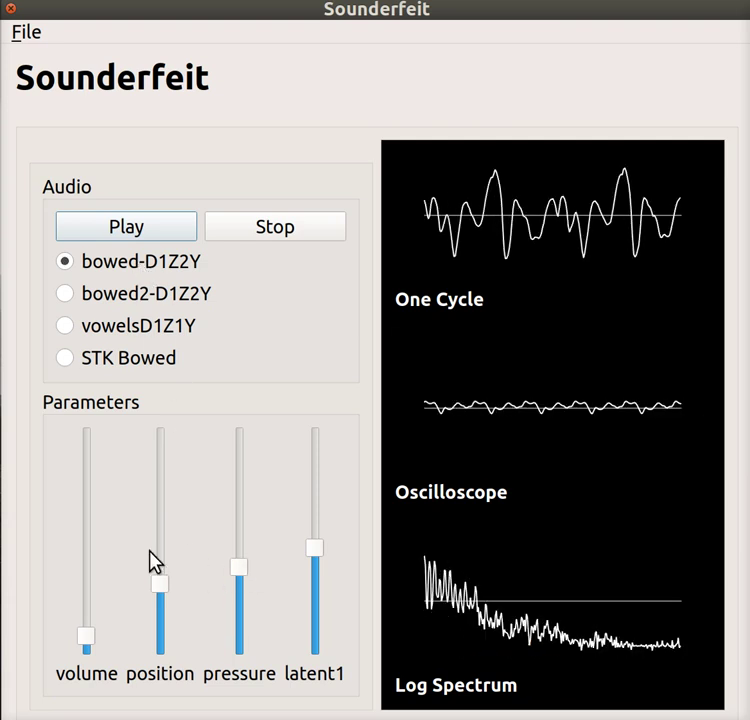
left_click_drag(155, 586, 172, 563)
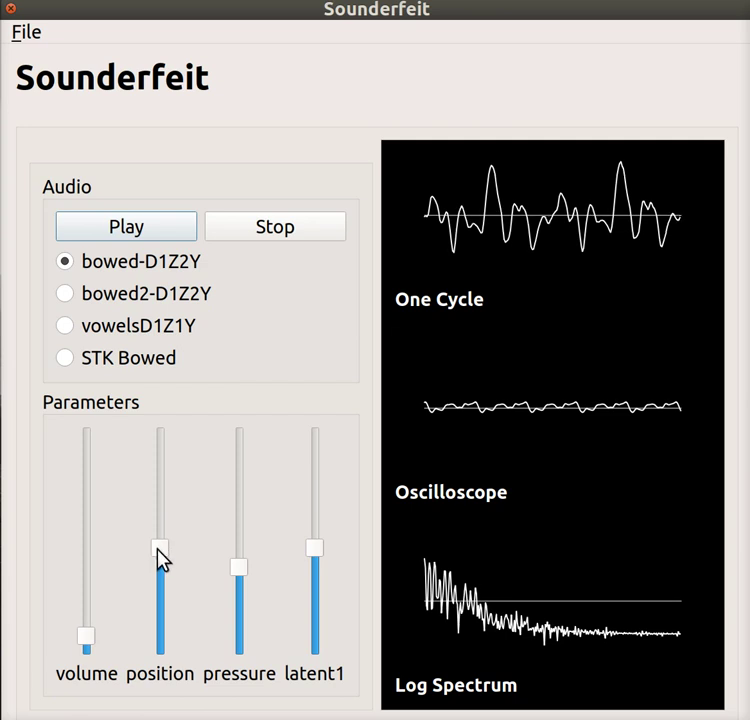
left_click_drag(160, 549, 177, 606)
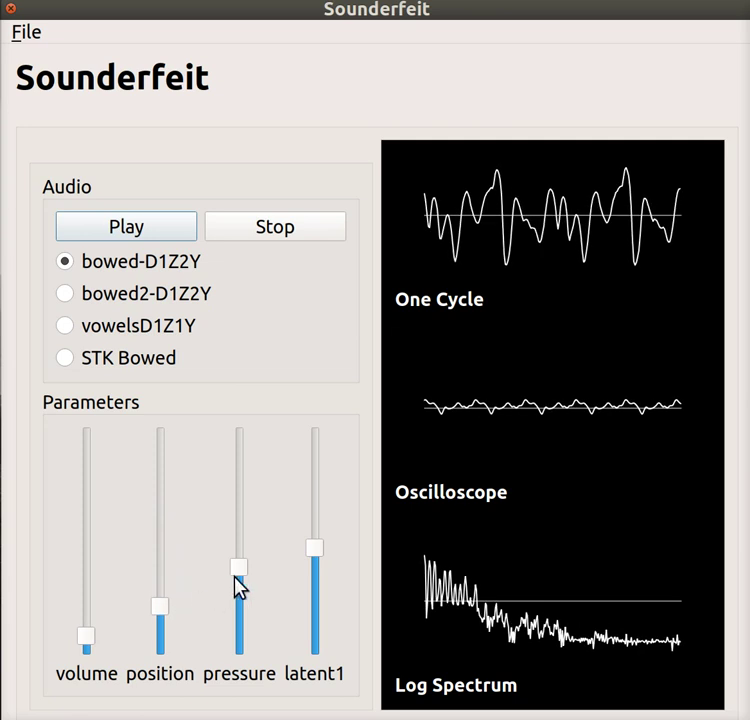
left_click_drag(239, 571, 244, 589)
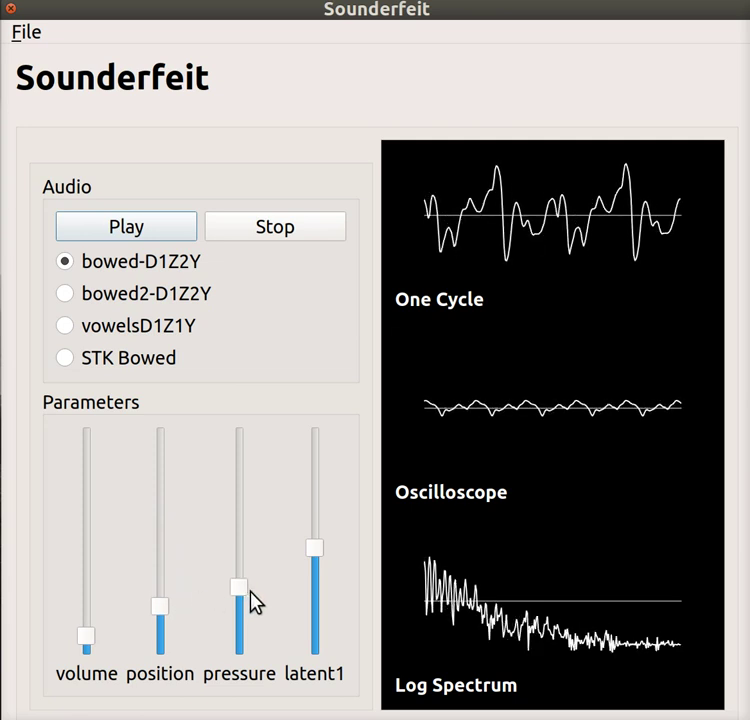
left_click_drag(255, 600, 239, 604)
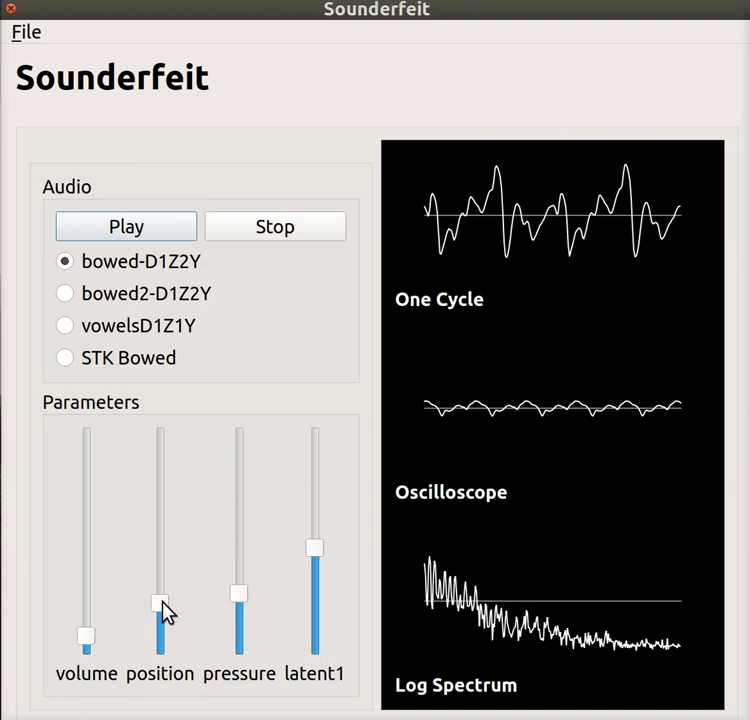
- Sweep bowed-D1Z2Y position, pressure and latent1, ending with position upper-mid, pressure mid-range and latent1 eased back
left_click_drag(165, 540, 167, 508)
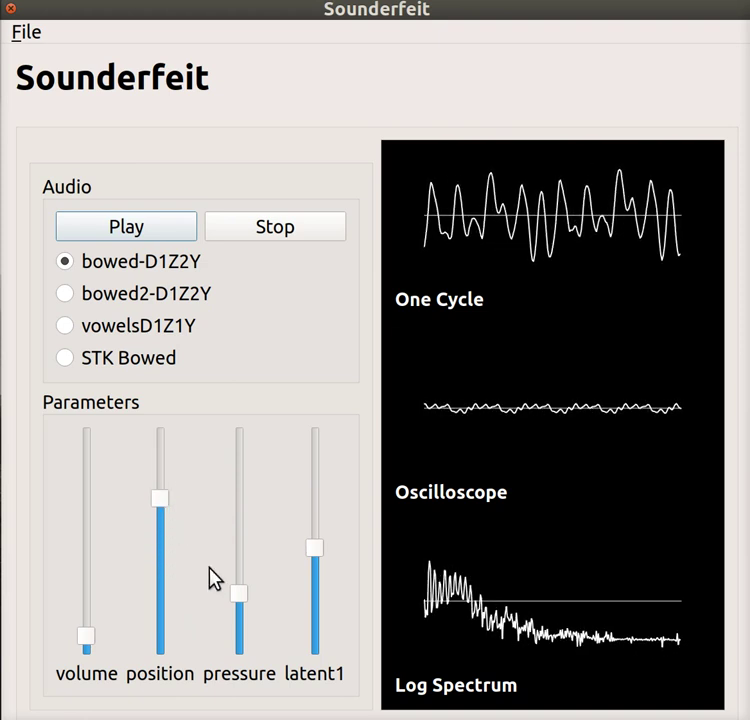
left_click_drag(242, 597, 257, 605)
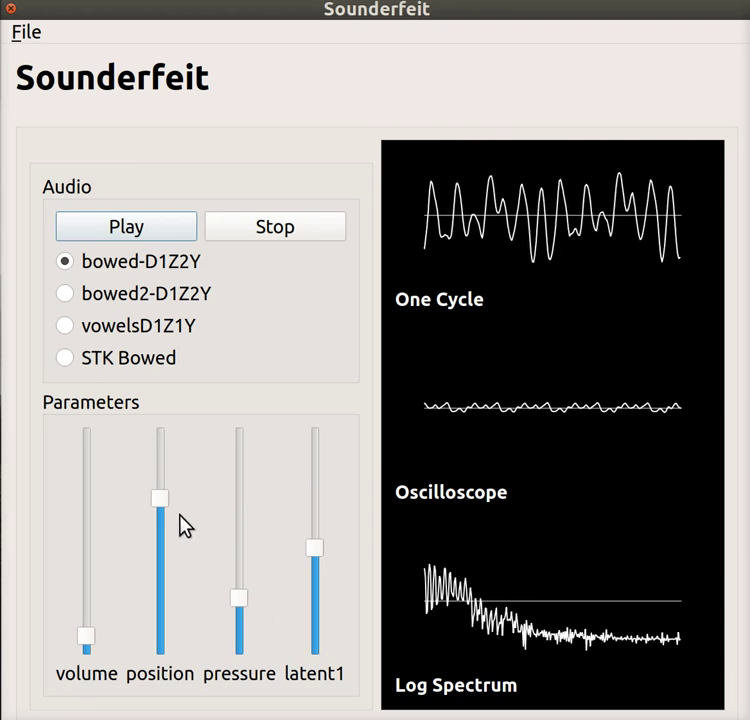
left_click_drag(165, 508, 166, 455)
mouse_move(238, 598)
left_mouse_down()
mouse_move(241, 631)
mouse_move(244, 610)
left_mouse_up()
left_click_drag(321, 546, 328, 584)
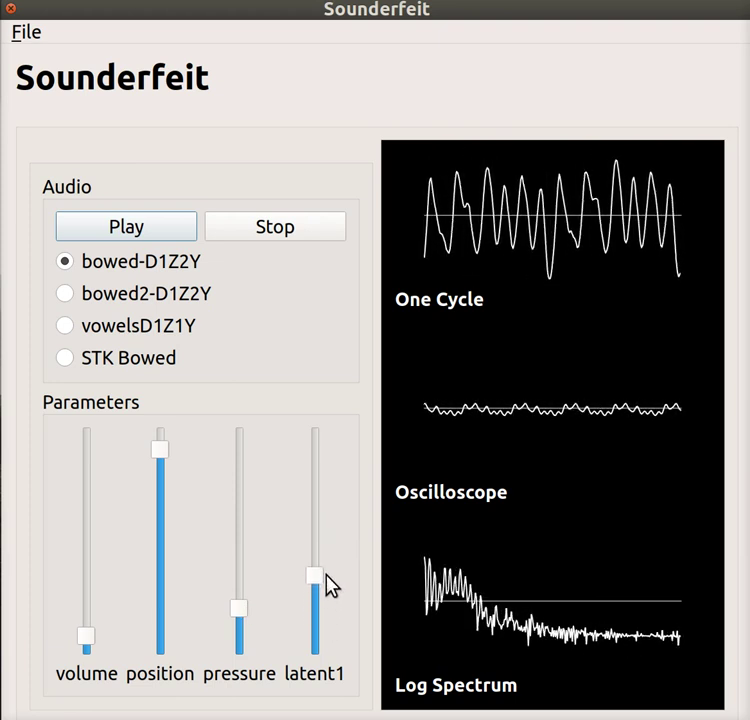
left_click_drag(243, 610, 240, 560)
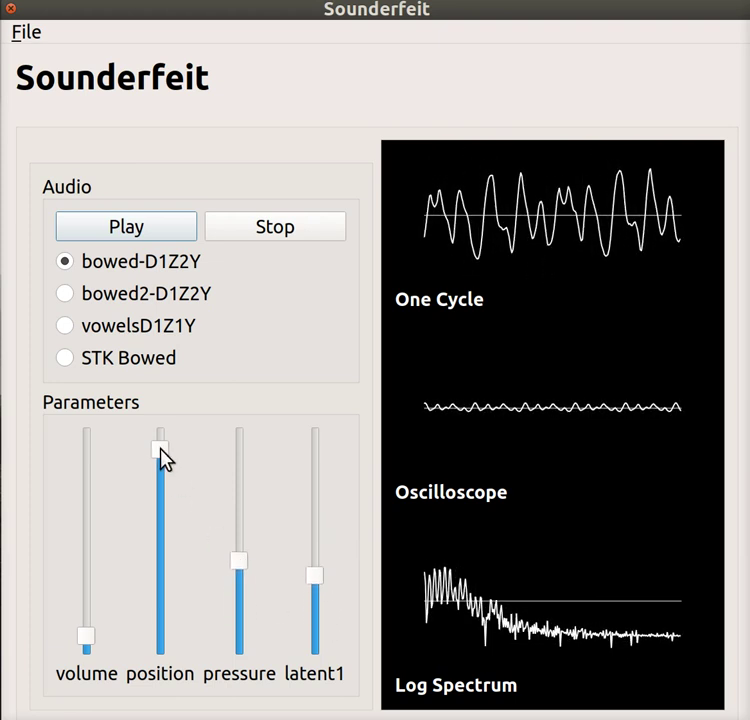
left_click_drag(164, 455, 154, 527)
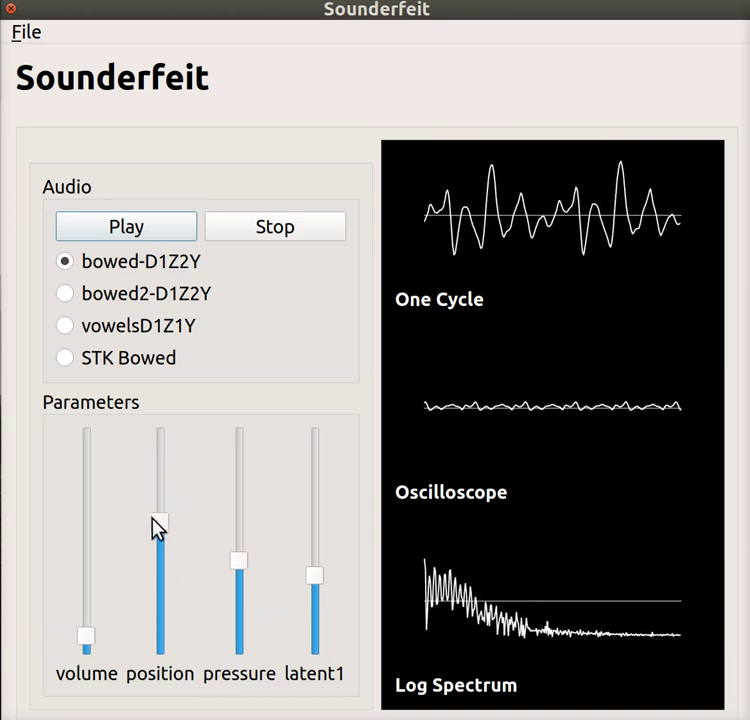
- On STK Bowed, set position near minimum and sweep pressure, then select the bowed2-D1Z2Y model
left_click(147, 356)
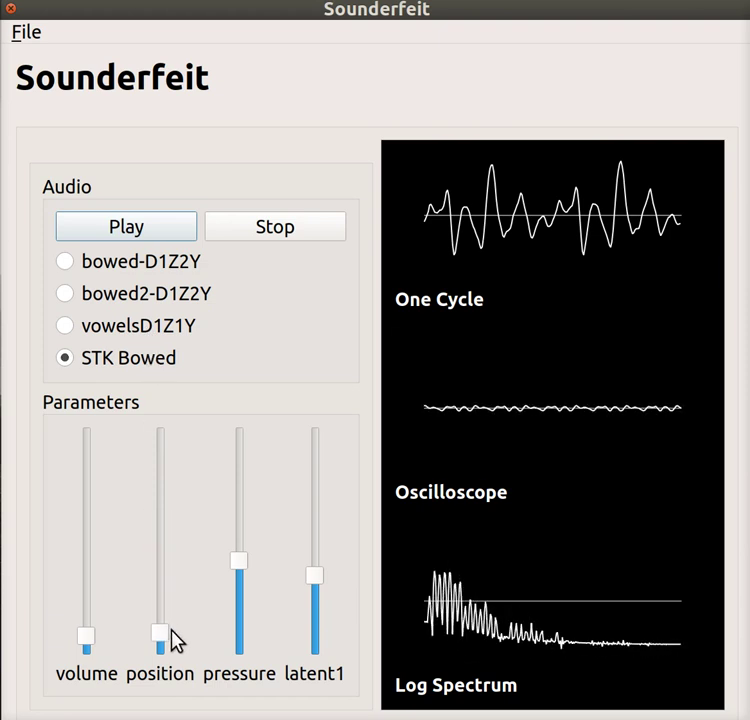
mouse_move(172, 635)
left_mouse_down()
mouse_move(177, 536)
mouse_move(182, 612)
mouse_move(162, 611)
mouse_move(162, 623)
left_mouse_up()
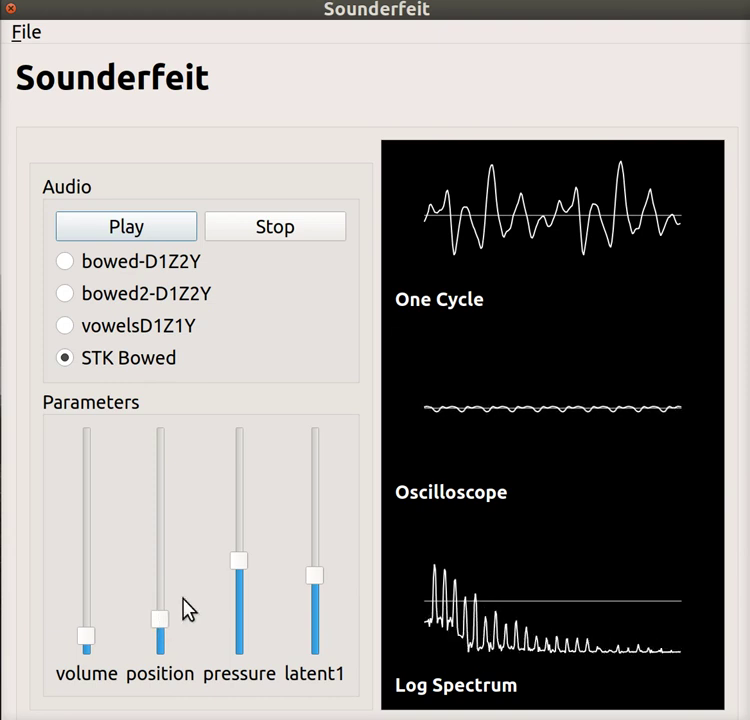
left_click_drag(228, 568, 250, 564)
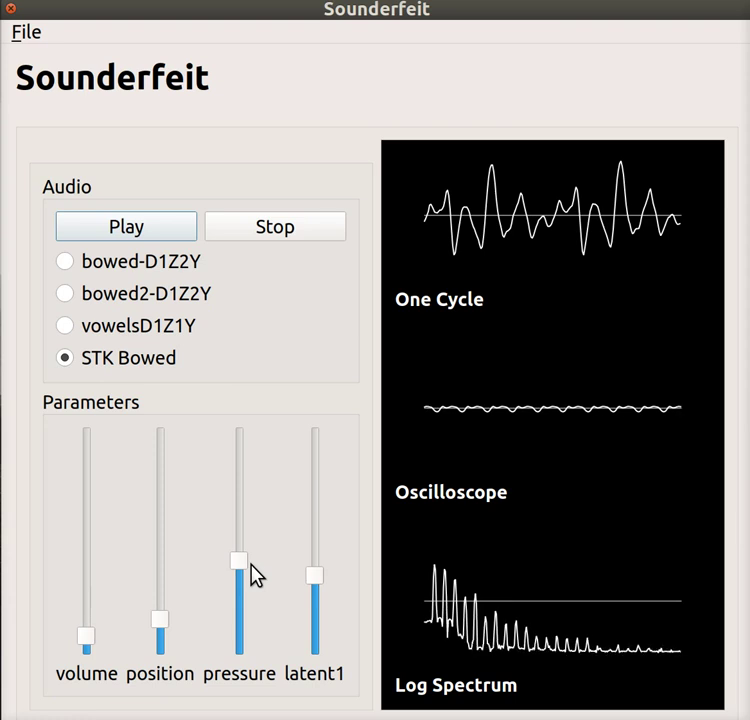
left_click(164, 297)
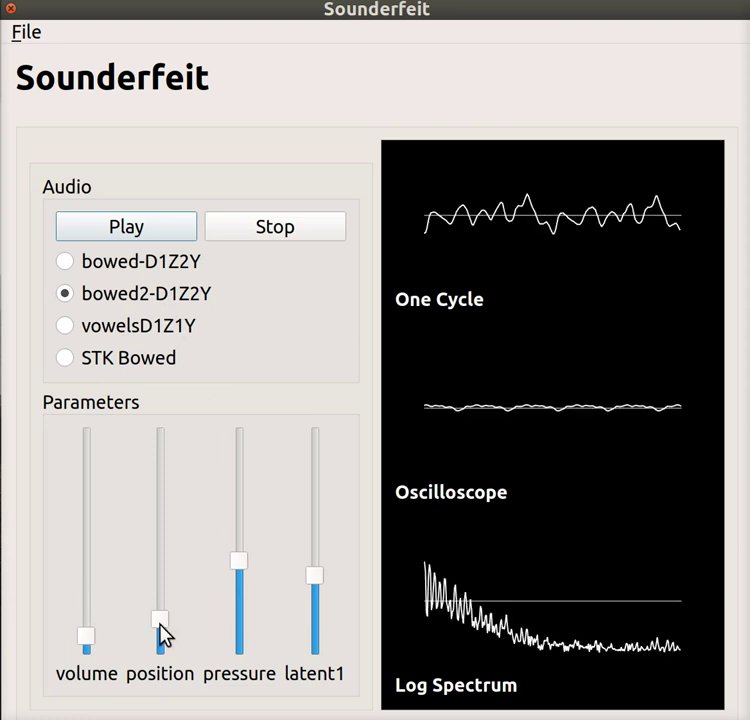
- Sweep bowed2-D1Z2Y position, pressure and latent1, leaving position mid-range, pressure slightly higher and latent1 low
left_click_drag(160, 624, 200, 535)
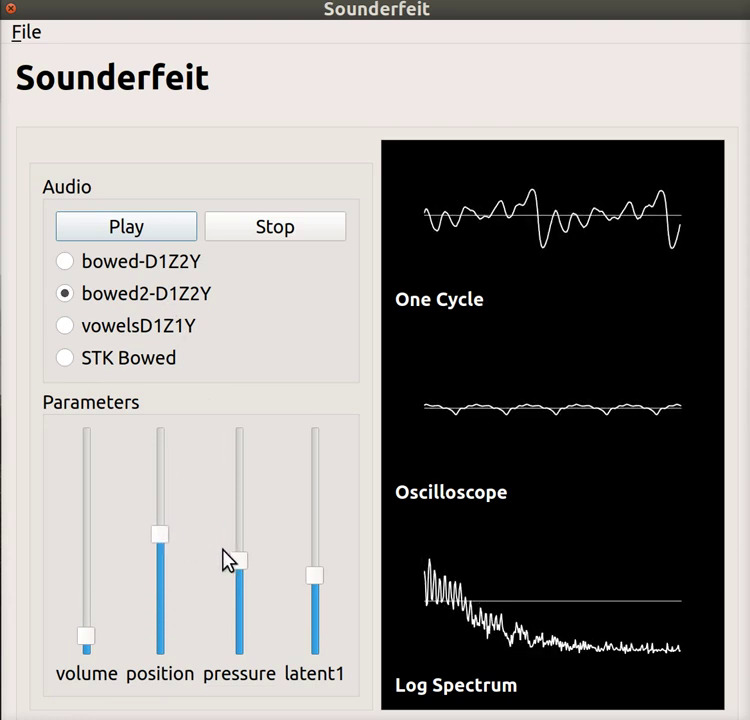
left_click_drag(238, 560, 263, 576)
left_click_drag(315, 576, 340, 580)
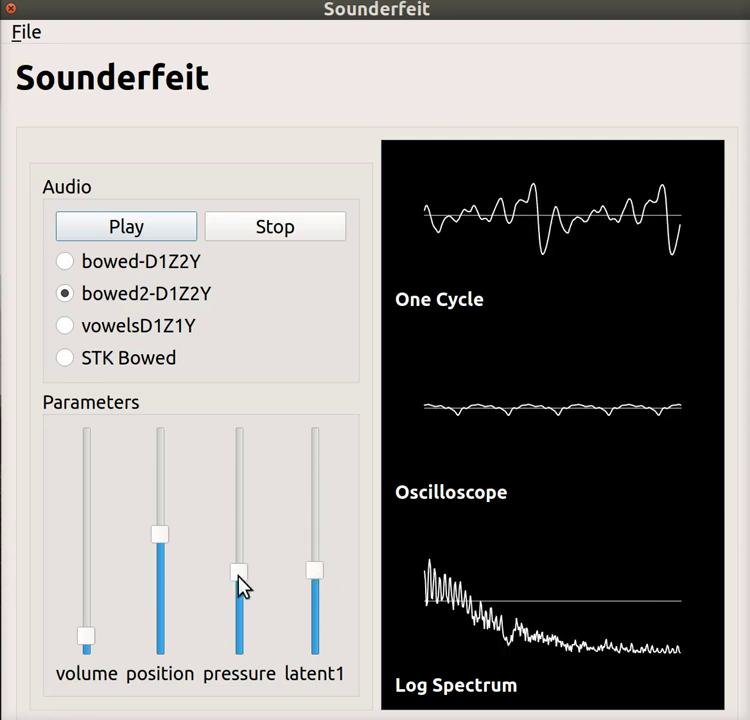
left_click_drag(240, 578, 321, 553)
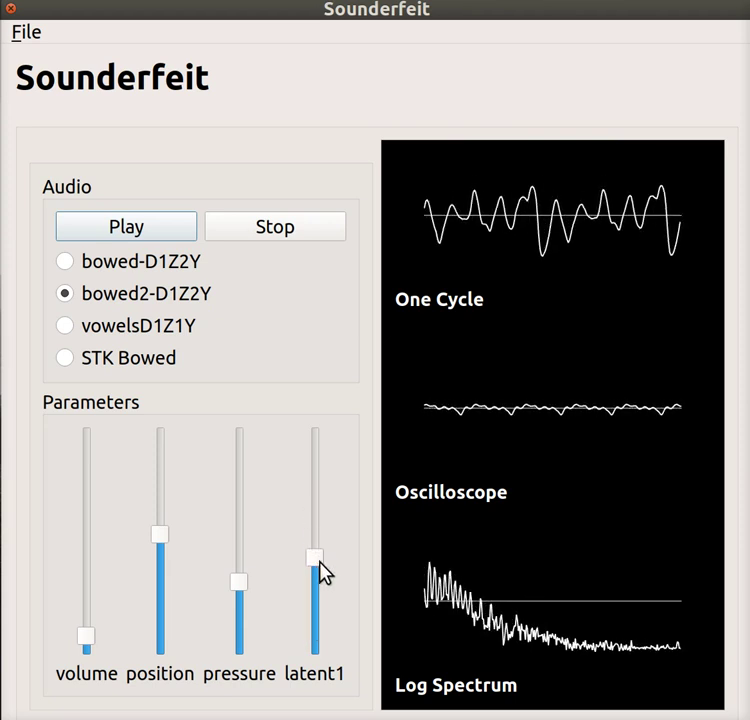
left_click_drag(318, 560, 314, 500)
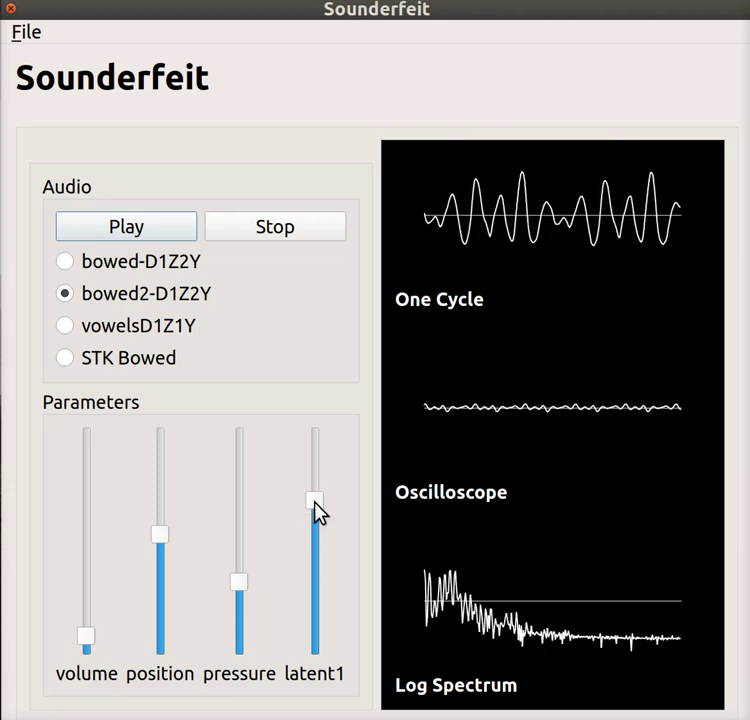
left_click_drag(314, 502, 288, 617)
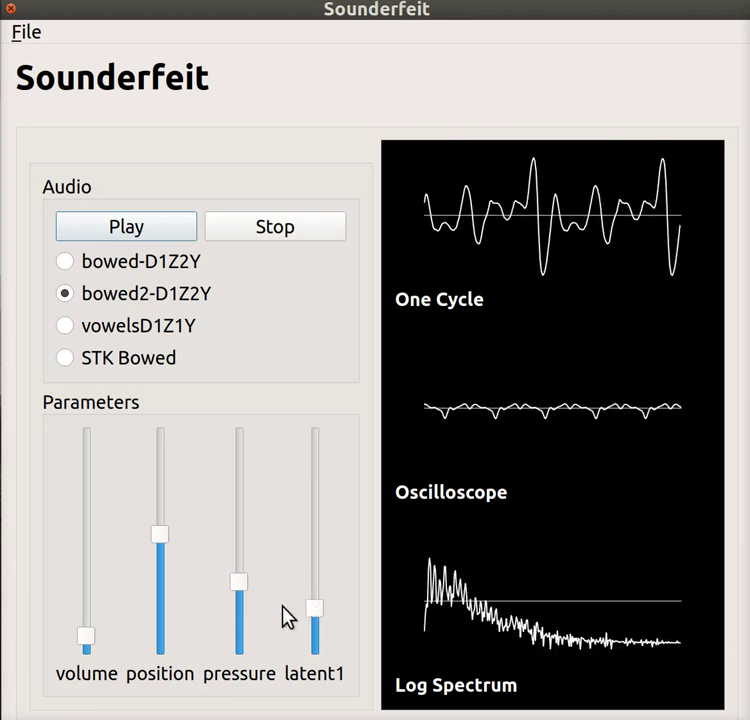
left_click_drag(238, 585, 237, 555)
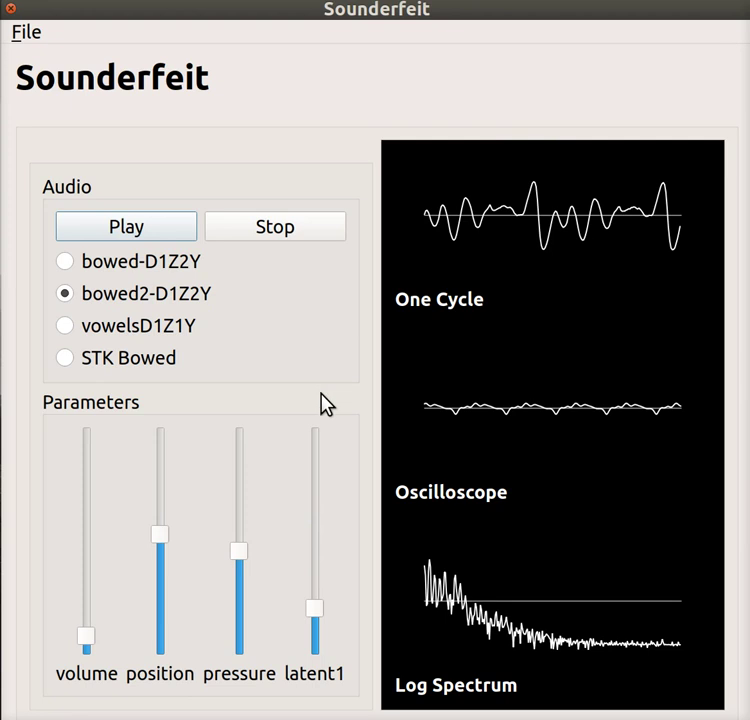
- Drop bowed2-D1Z2Y position near minimum, push pressure high, set latent1 mid-height, and turn volume to zero
left_click_drag(157, 534, 172, 637)
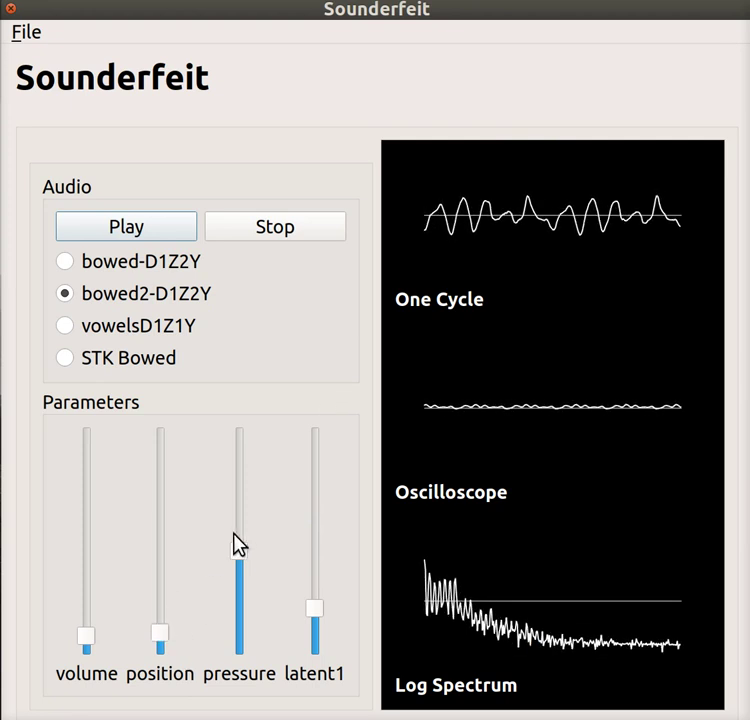
left_click_drag(243, 549, 242, 493)
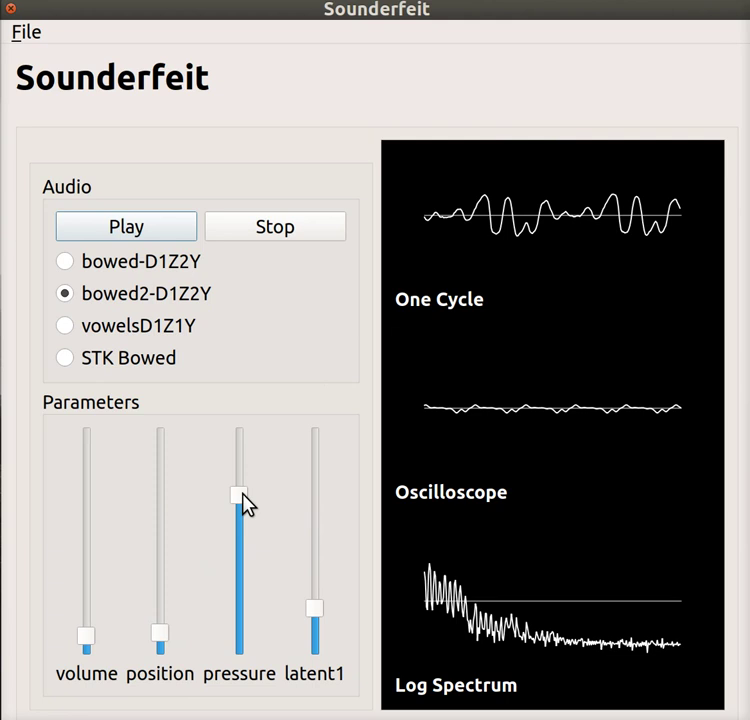
mouse_move(243, 494)
left_mouse_down()
mouse_move(252, 613)
mouse_move(240, 584)
mouse_move(240, 516)
left_mouse_up()
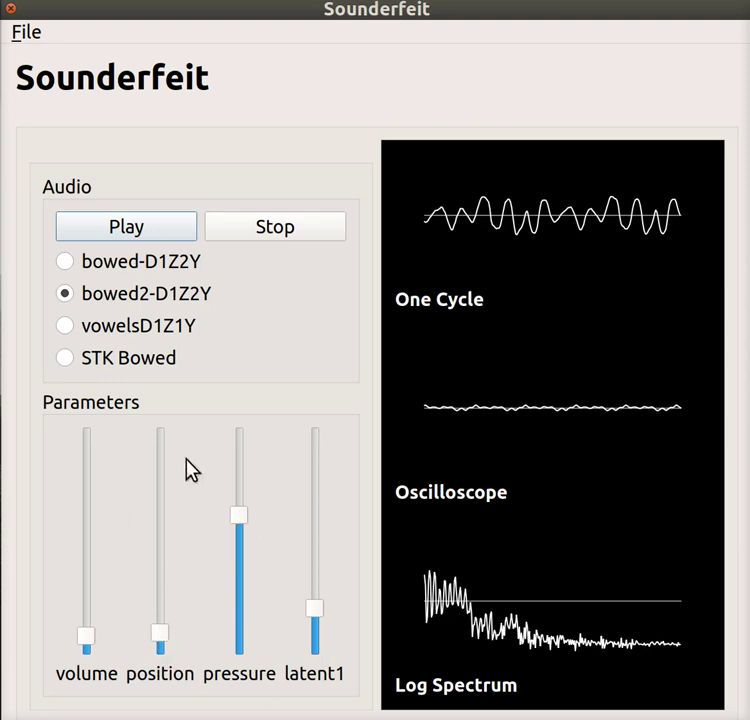
left_click_drag(310, 612, 318, 560)
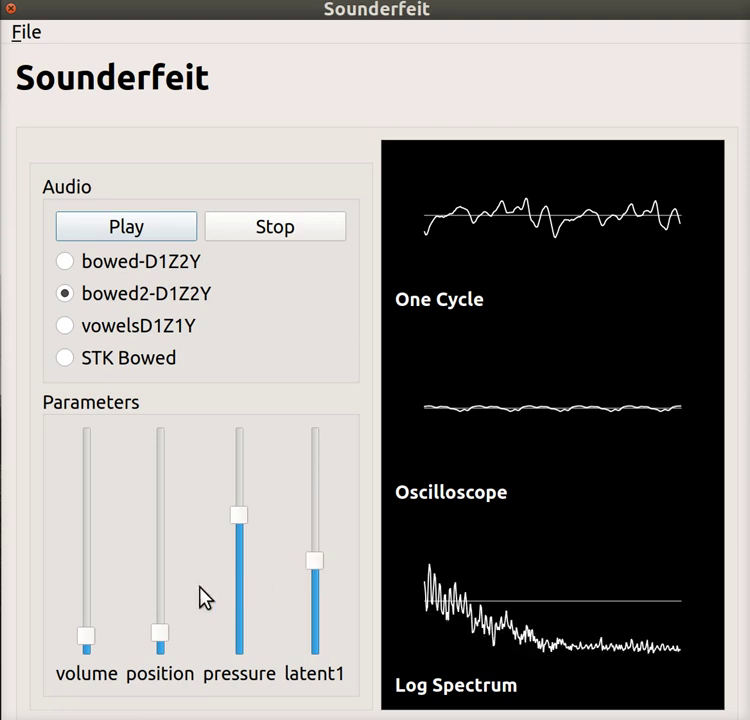
left_click_drag(85, 640, 92, 662)
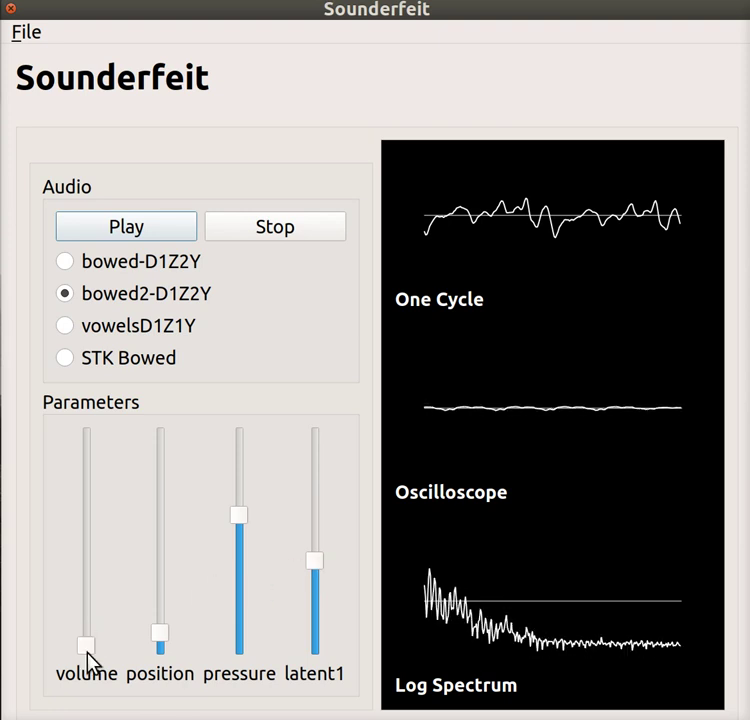
- Play the vowelsD1Z1Y model at low volume, raising position to about mid-range and adjusting latent1
left_click(131, 327)
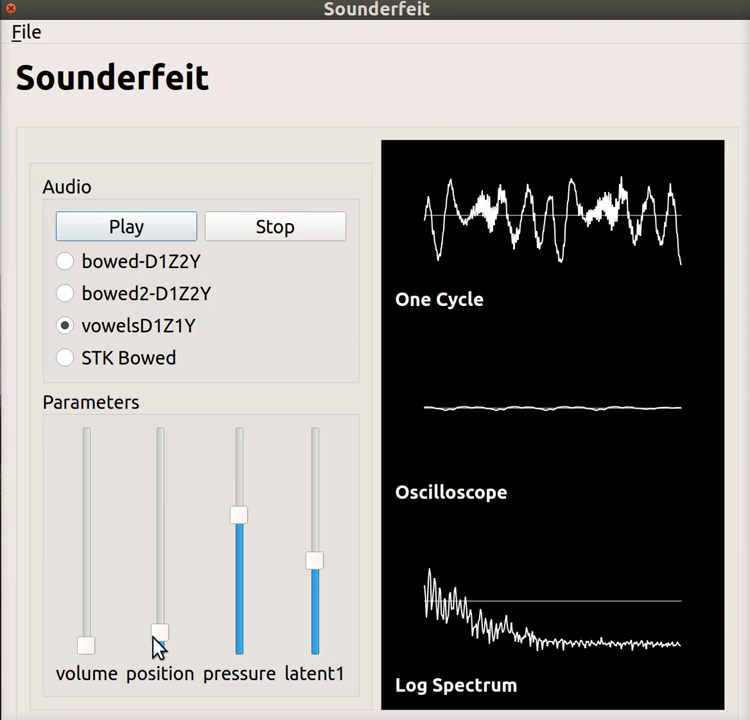
left_click_drag(89, 653, 90, 641)
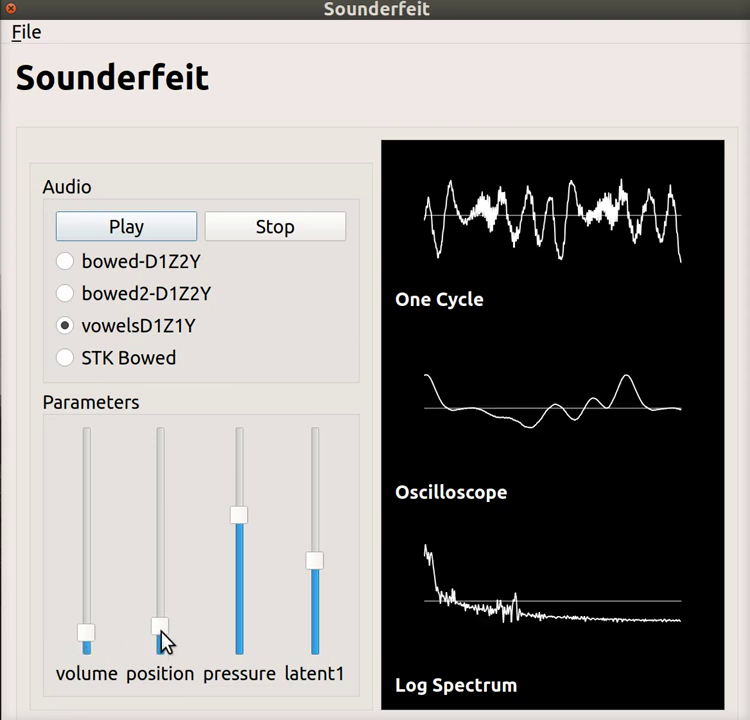
left_click_drag(161, 631, 180, 652)
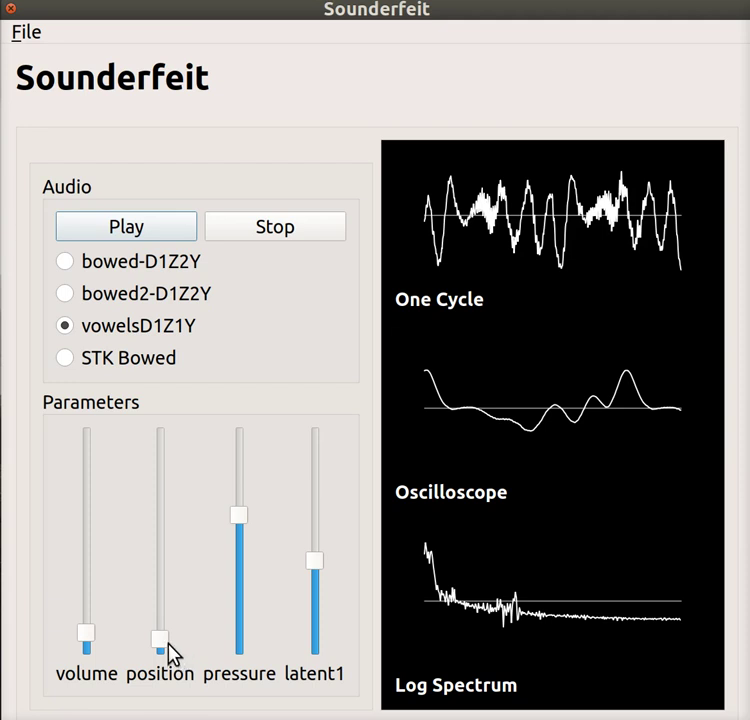
left_click_drag(167, 641, 210, 634)
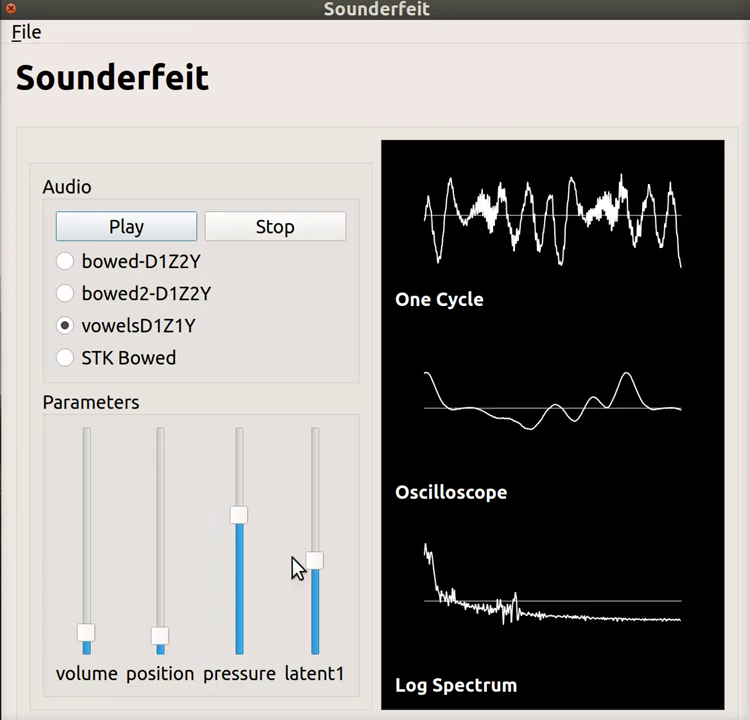
left_click_drag(321, 571, 363, 626)
- Sweep the vowelsD1Z1Y position up near its maximum and back down to mid-low
left_click_drag(162, 629, 162, 577)
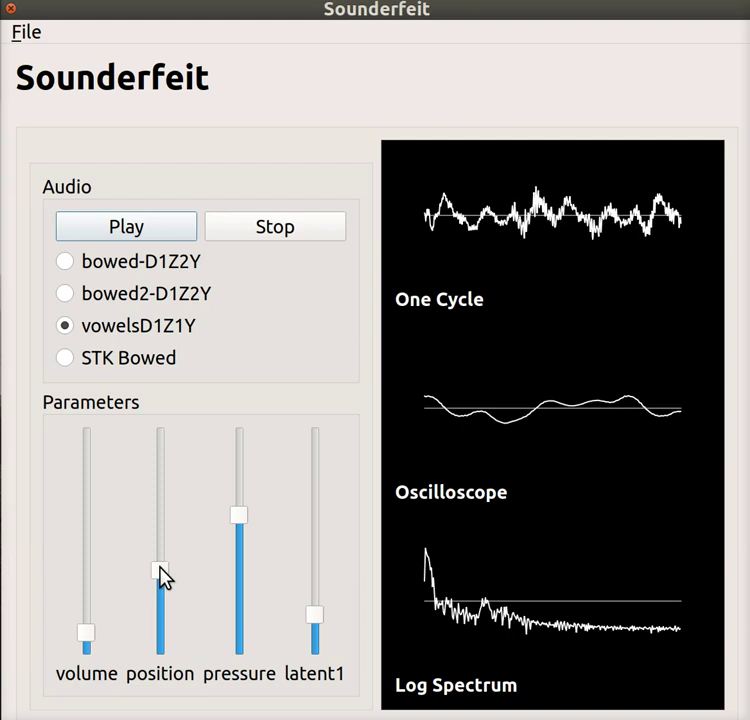
left_click_drag(314, 615, 365, 592)
left_click_drag(164, 577, 165, 470)
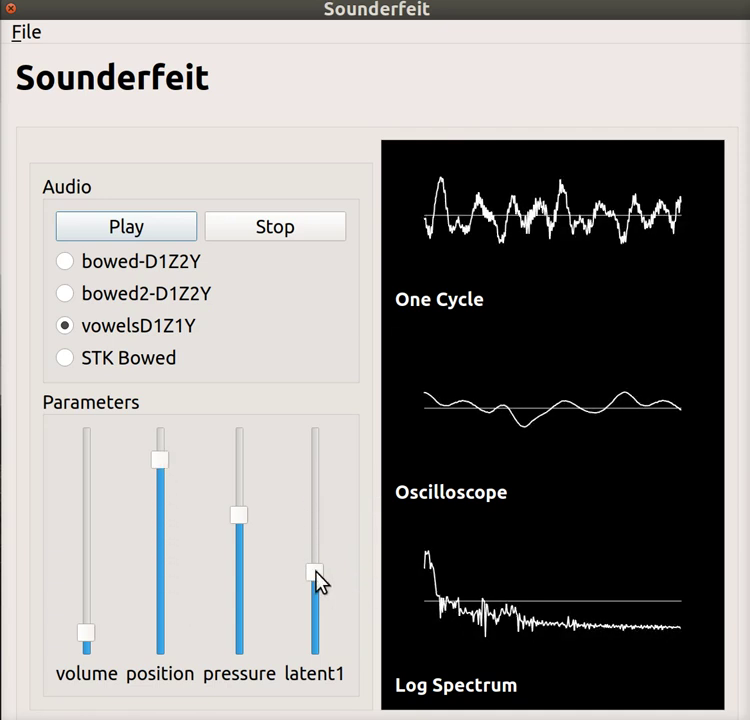
left_click_drag(316, 572, 343, 600)
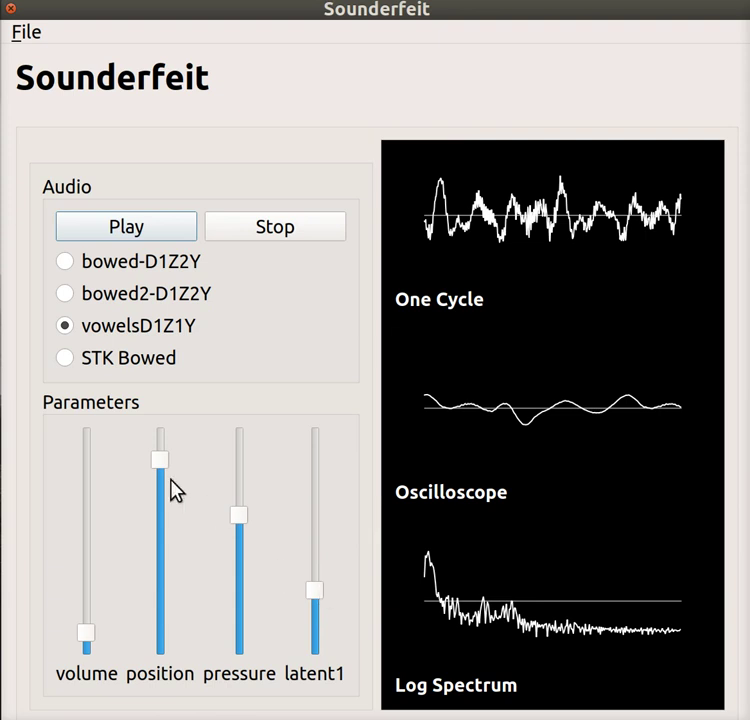
left_click_drag(162, 470, 184, 609)
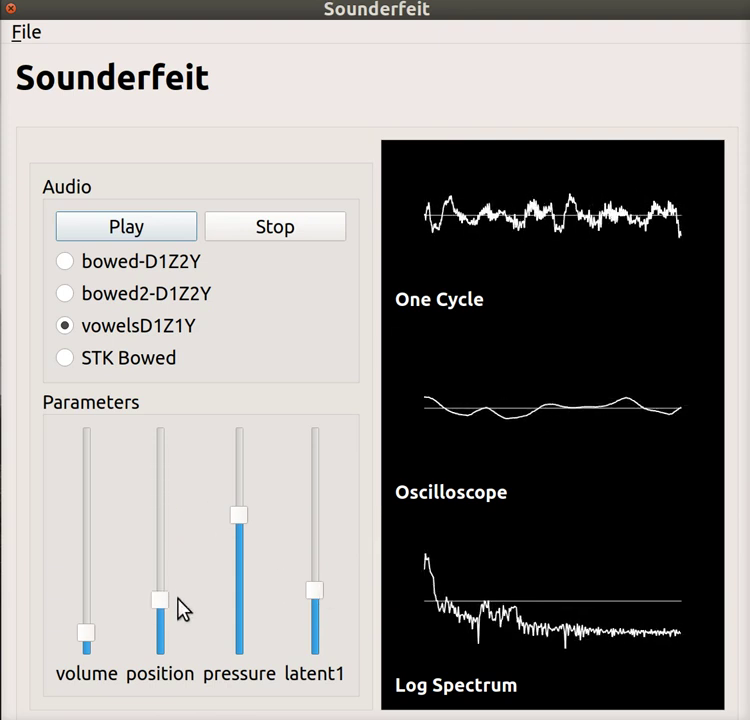
- Sweep latent1 high and back several times, settling it fairly low
left_click_drag(314, 591, 315, 458)
mouse_move(315, 610)
left_mouse_down()
mouse_move(318, 489)
mouse_move(320, 603)
left_mouse_up()
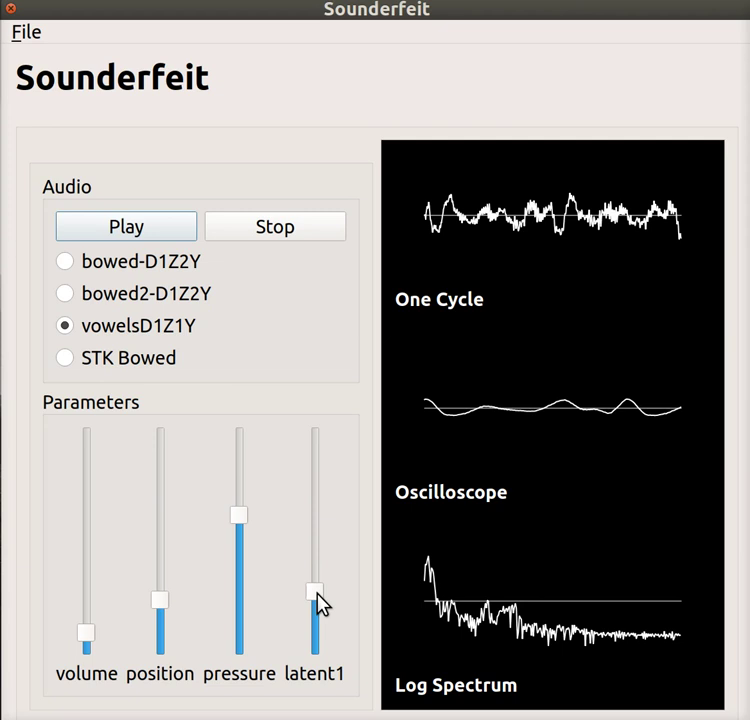
mouse_move(316, 592)
left_mouse_down()
mouse_move(315, 532)
mouse_move(325, 594)
left_mouse_up()
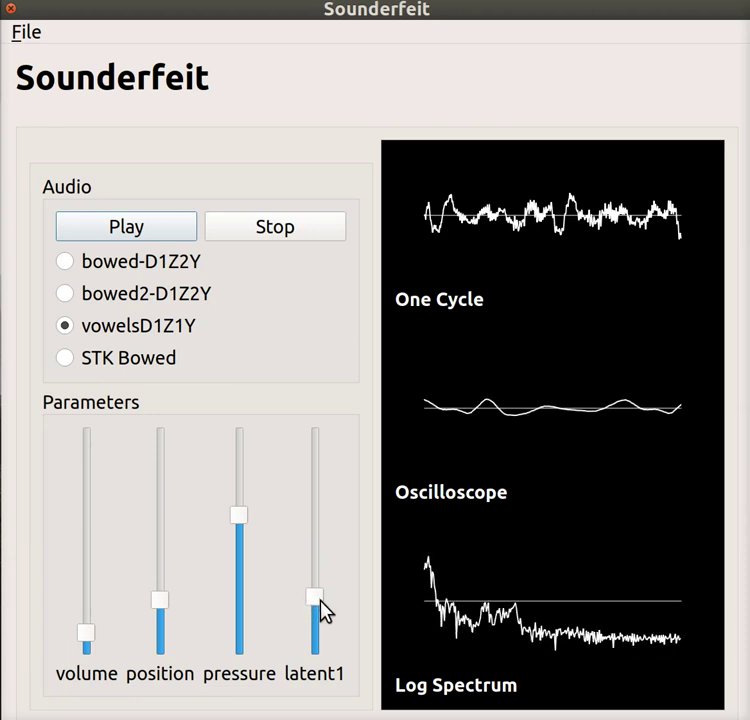
mouse_move(318, 597)
left_mouse_down()
mouse_move(323, 619)
mouse_move(340, 531)
mouse_move(339, 474)
mouse_move(321, 534)
mouse_move(320, 593)
left_mouse_up()
- Drag the vowelsD1Z1Y volume slider to the bottom to silence the output
left_click_drag(84, 637, 88, 645)
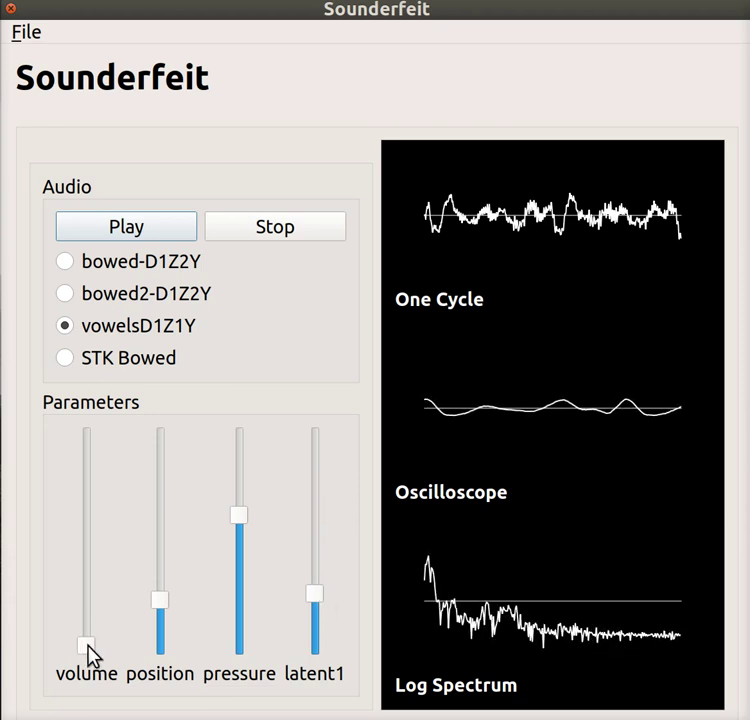